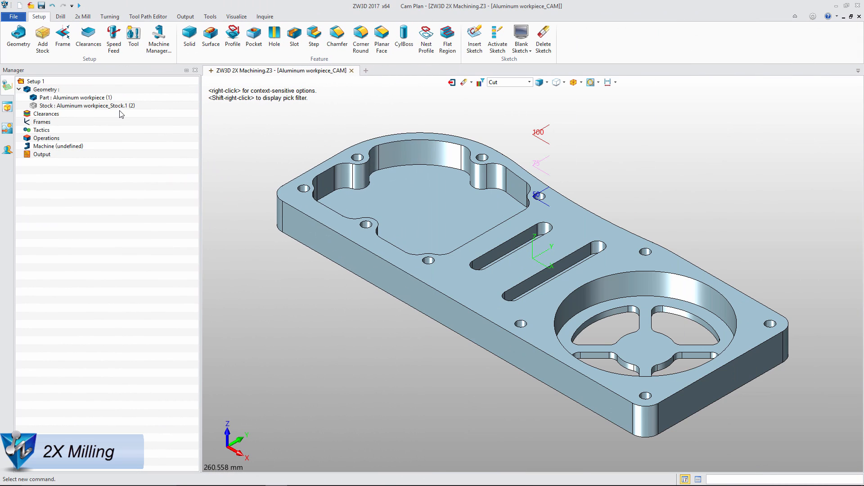
Create a top facing cut on the aluminum workpiece and hide its toolpath
left_click(83, 16)
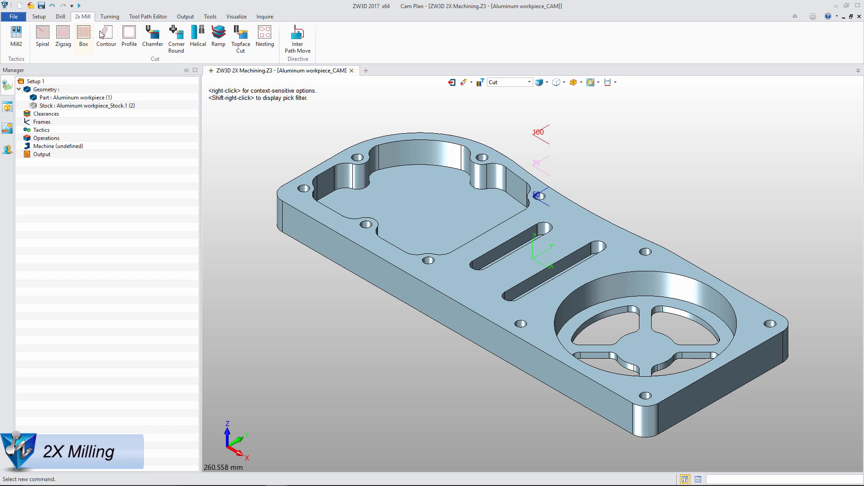
left_click(237, 43)
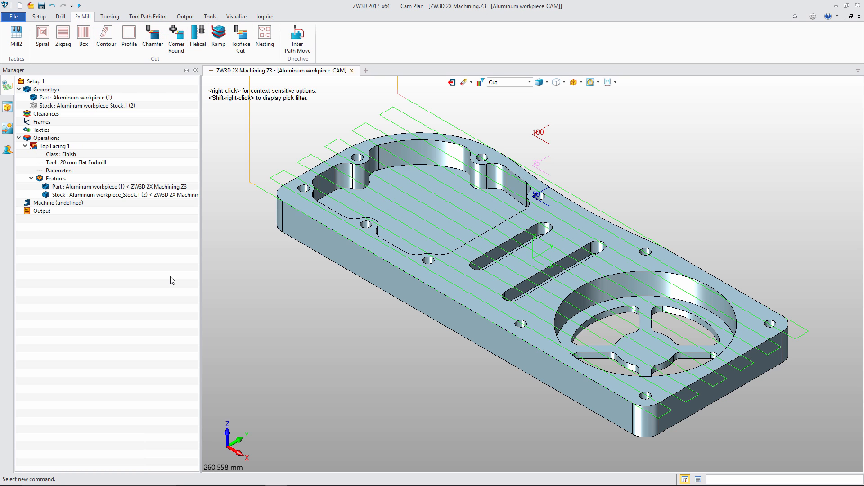
left_click(35, 149)
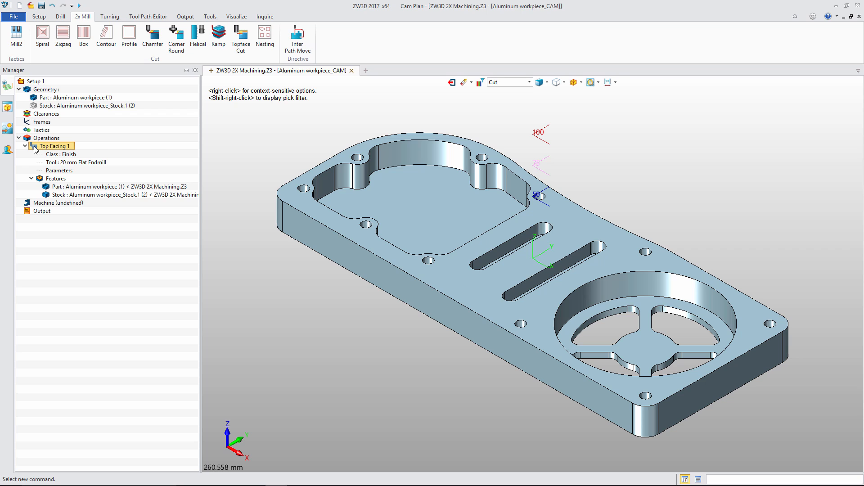
Create a spiral cut with a new profile feature from the bottom edges of the large pocket and the round pocket
left_click(43, 47)
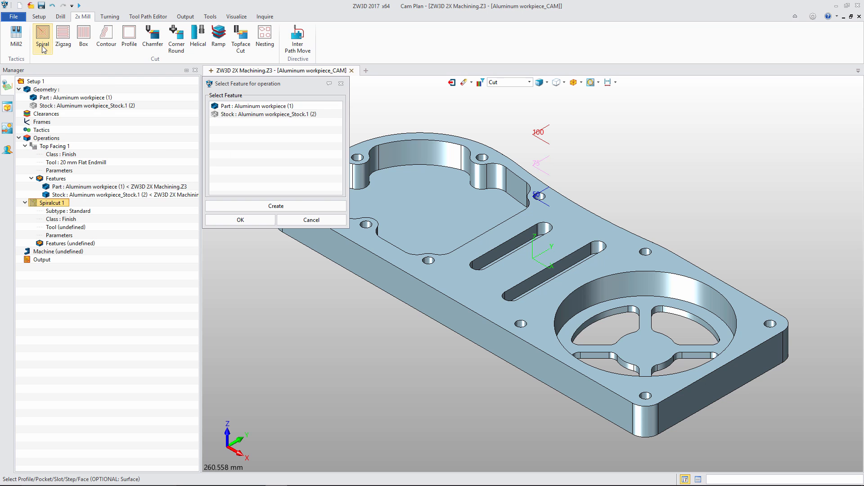
left_click(271, 206)
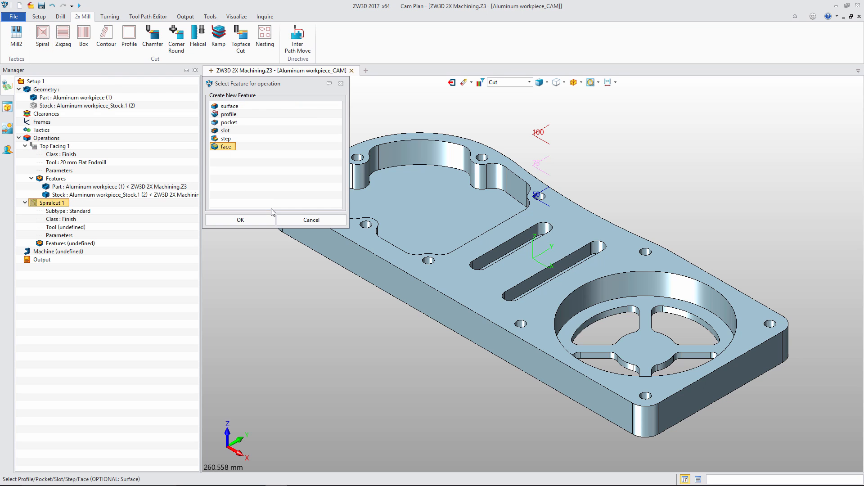
left_click(242, 222)
left_click(332, 192, "shift")
left_click(608, 300)
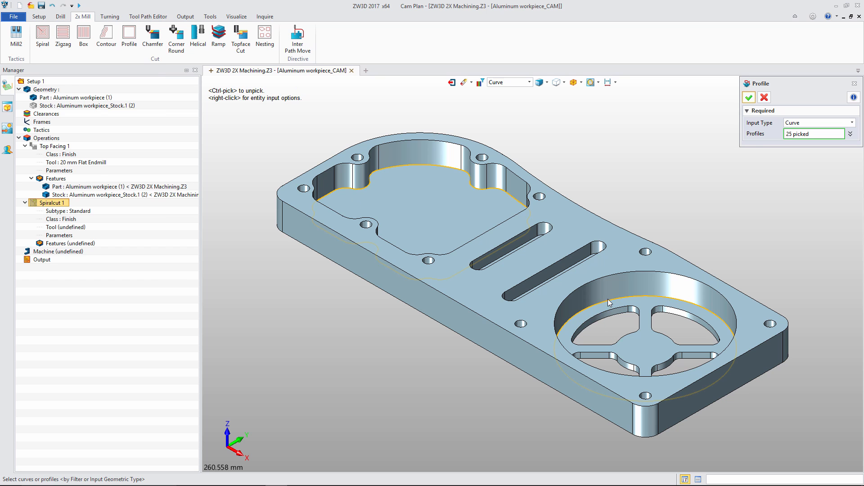
left_click(748, 97)
Assign the 10 mm Bullnose Endmill as the tool of Spiralcut 1
left_click(68, 264)
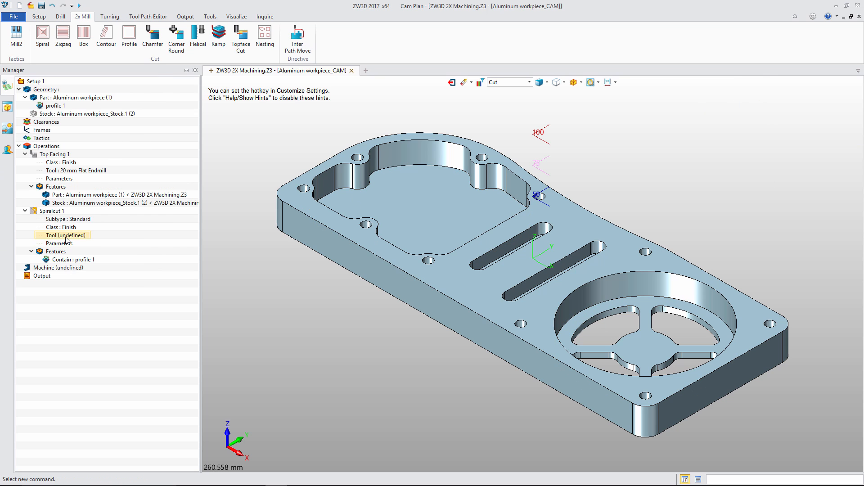
double_click(67, 235)
left_click(113, 371)
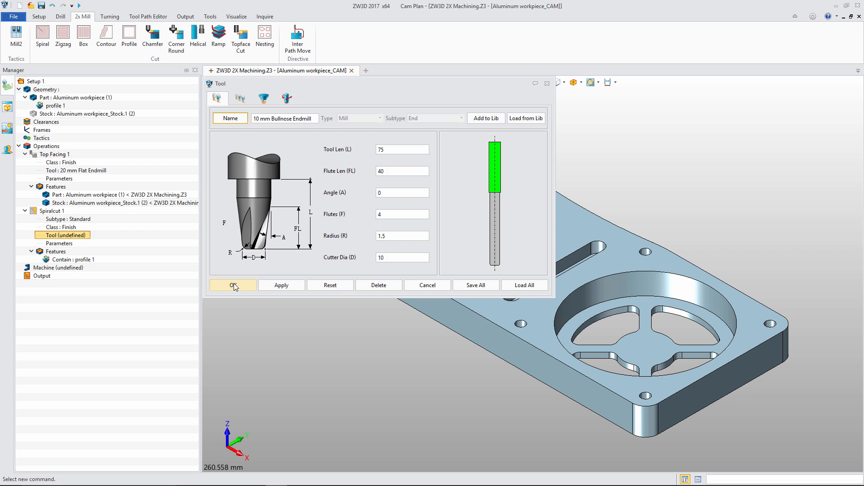
left_click(234, 284)
Set Spiralcut 1's finish speed to 5000 RPM and finish feed to 20 MMPM, calculate its toolpath and accept the parameters
double_click(68, 244)
left_click(114, 126)
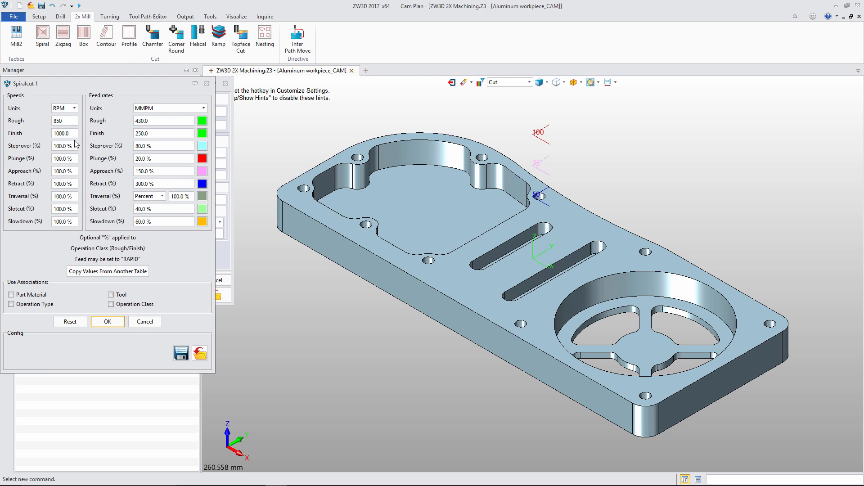
left_click_drag(69, 133, 51, 134)
type("5000")
left_click_drag(156, 133, 123, 136)
type("20")
left_click(107, 322)
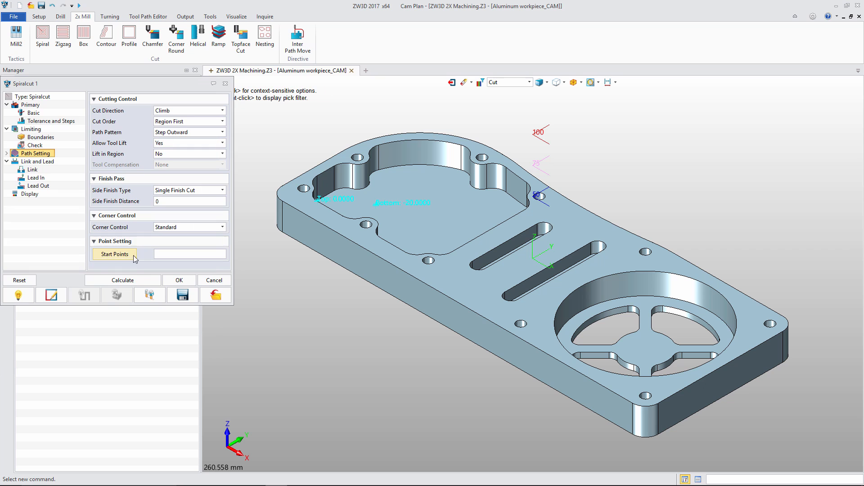
left_click(135, 280)
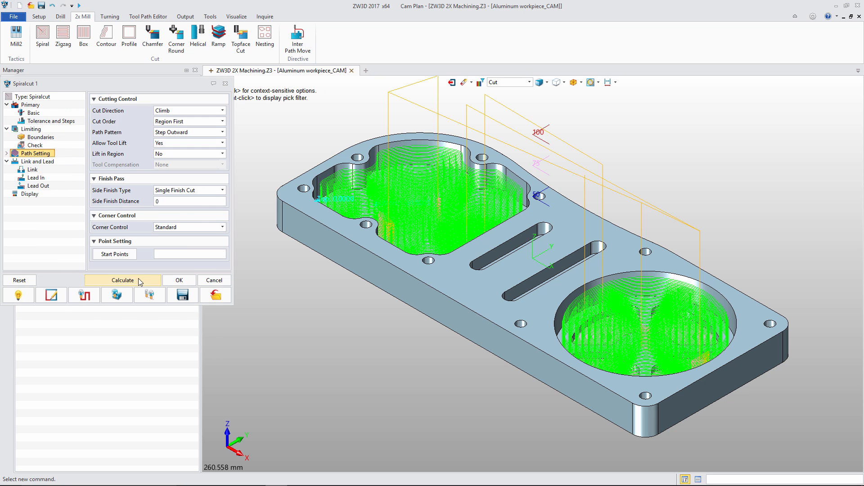
left_click(179, 280)
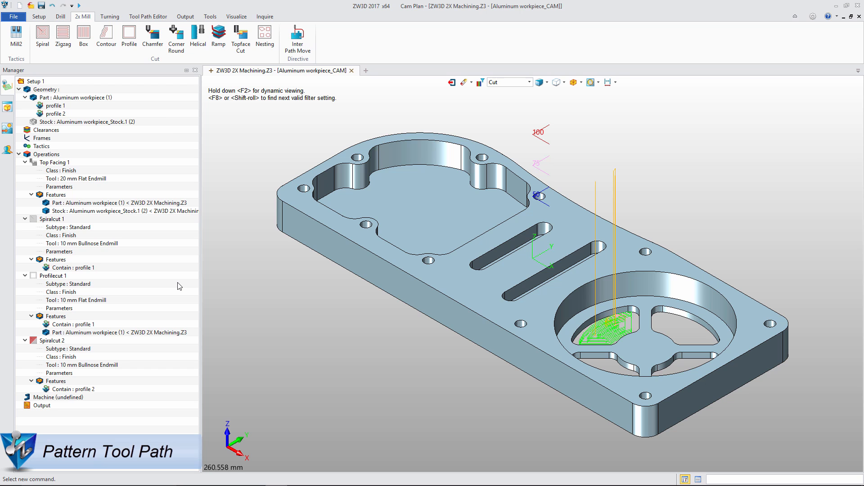
Pattern the Spiralcut 2 toolpath circularly about origin 105,-0,-20 and direction 0,0,1, with number 4 and a 90° angle
right_click(69, 341)
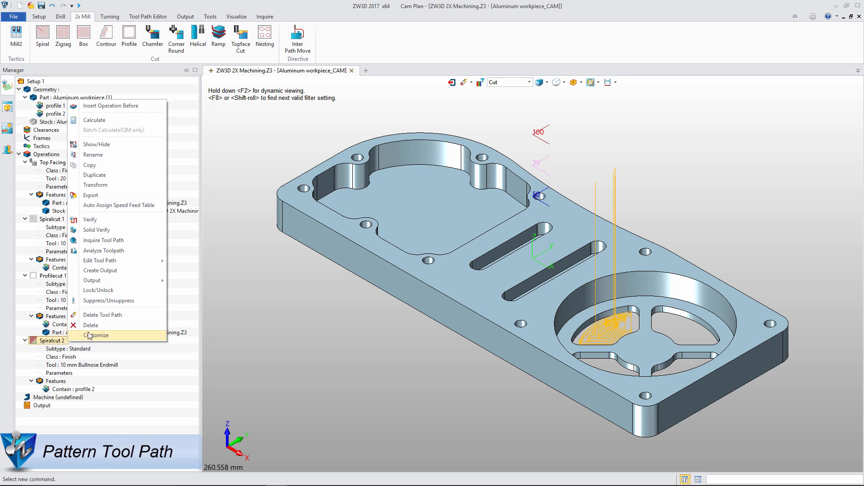
mouse_move(142, 264)
mouse_move(219, 273)
left_click(250, 276)
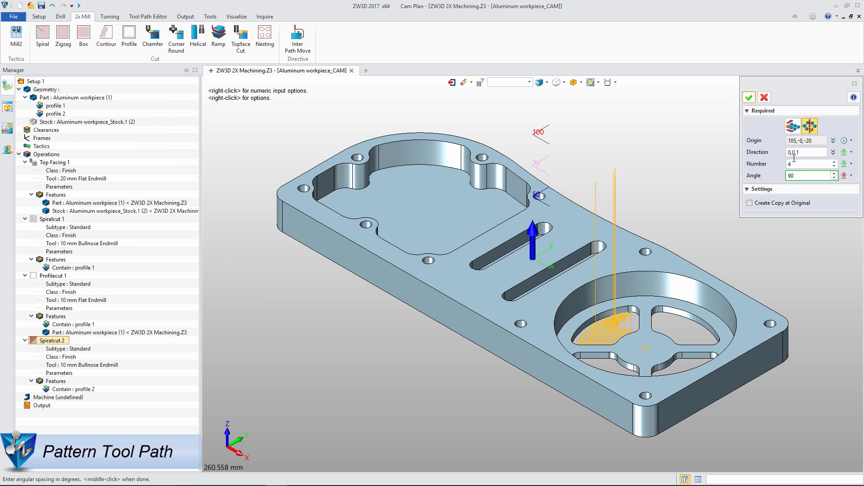
left_click(749, 97)
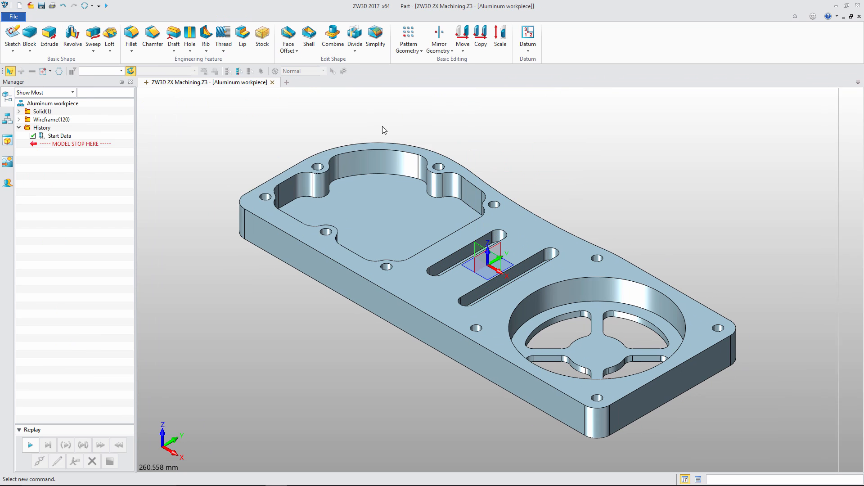
Return to the part model and move the shorter slot's rounded end face inward to shorten the slot
left_click(452, 81)
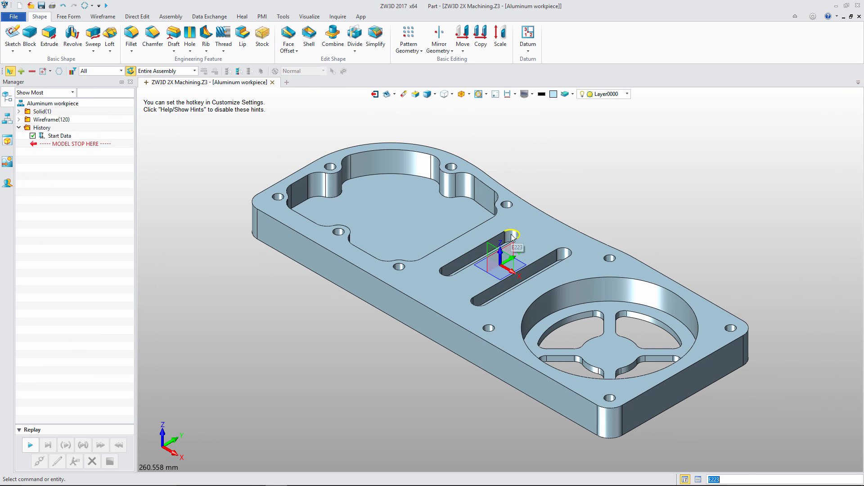
scroll(510, 239, "up", 3)
right_click(511, 239)
left_click(531, 268)
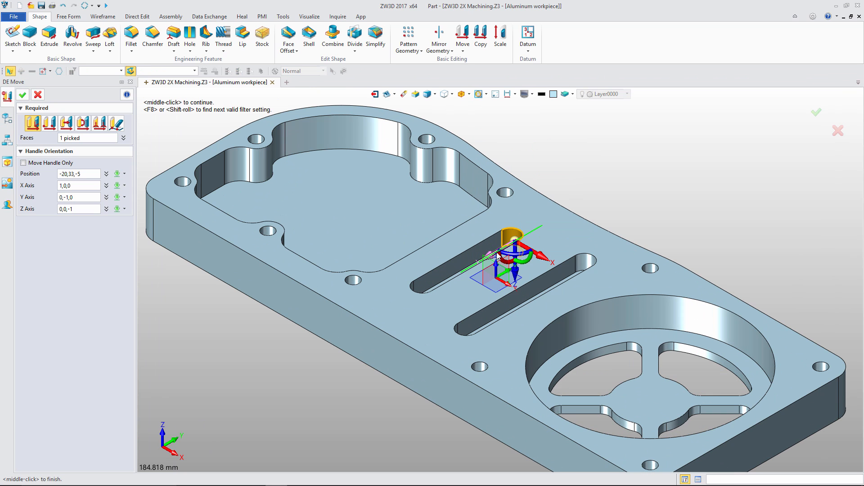
middle_click(471, 265)
Move the longer slot's rounded end face inward to shorten that slot
right_click(578, 261)
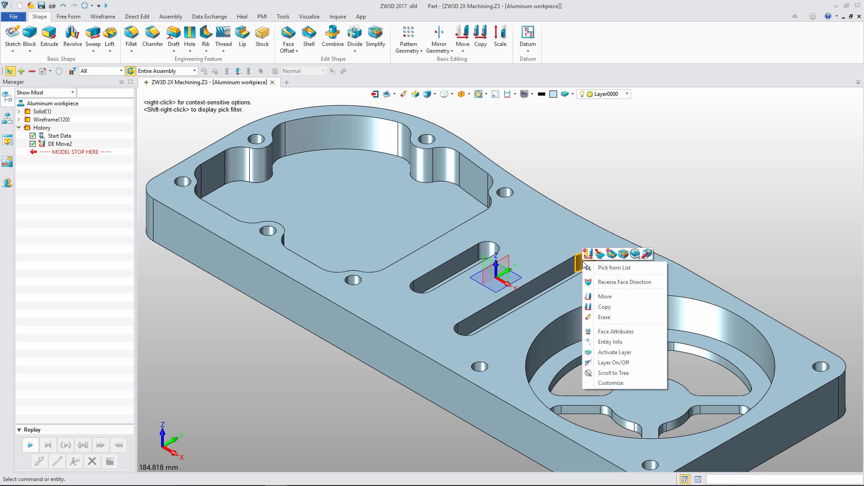
left_click(590, 301)
left_click_drag(556, 278, 556, 278)
middle_click(547, 256)
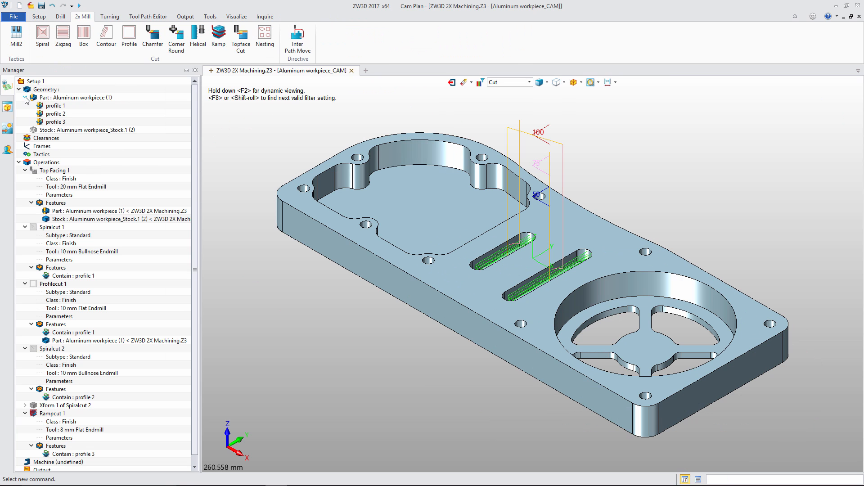
Update the status of the modified part and its operations in the cam plan, and hide the Rampcut 1 toolpath
left_click(27, 97)
right_click(32, 97)
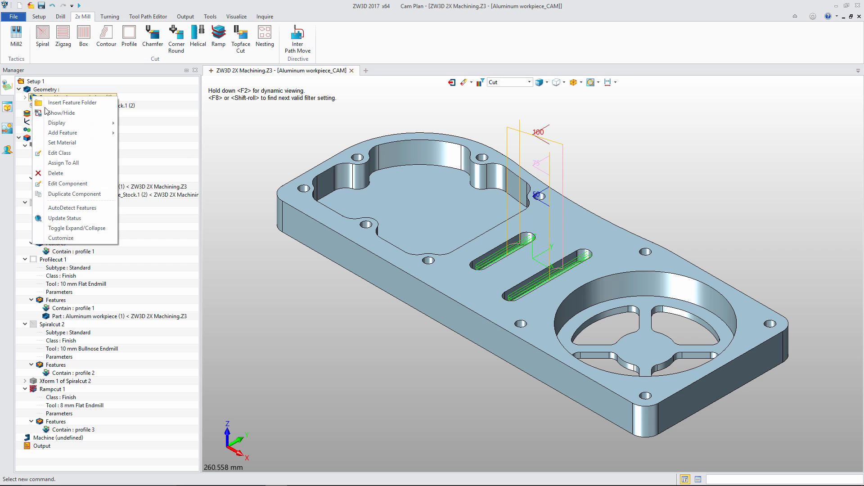
left_click(54, 219)
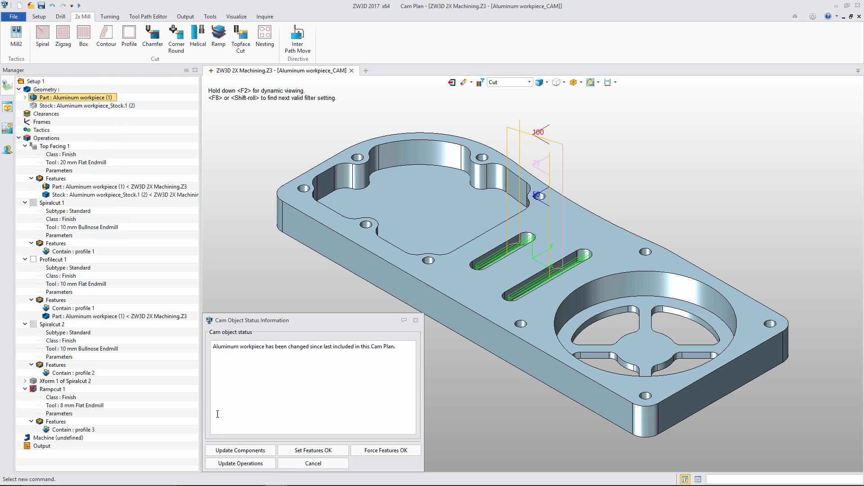
left_click(248, 464)
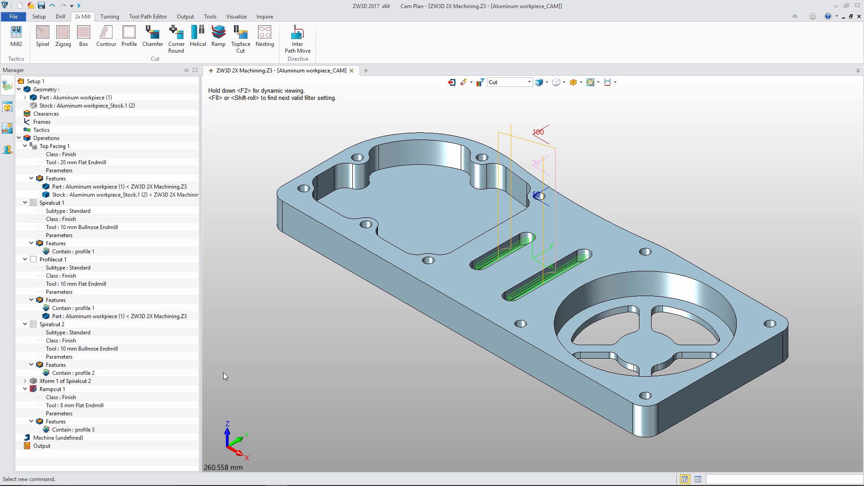
left_click(51, 389)
Create a drill operation with a new hole feature on the aluminum workpiece
left_click(60, 17)
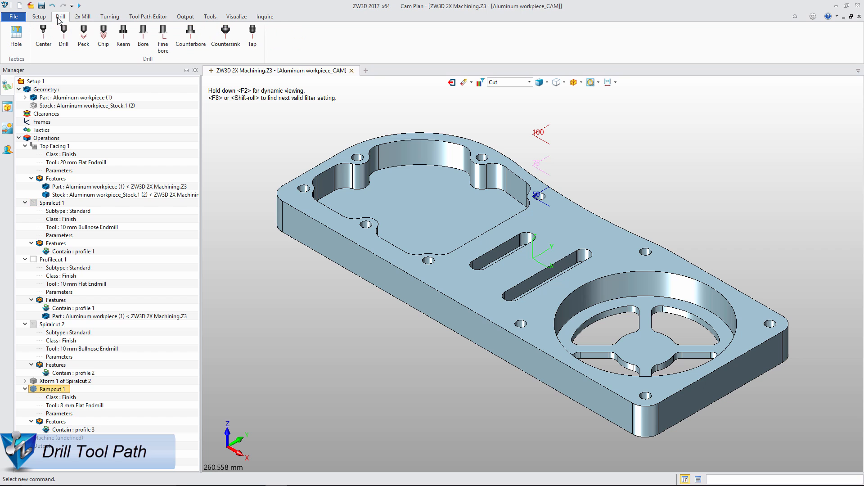
left_click(63, 34)
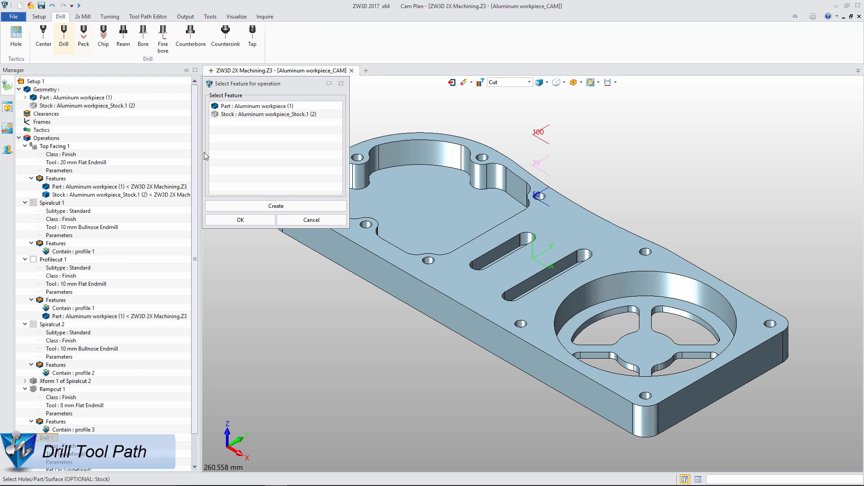
left_click(272, 206)
left_click(228, 123)
left_click(257, 219)
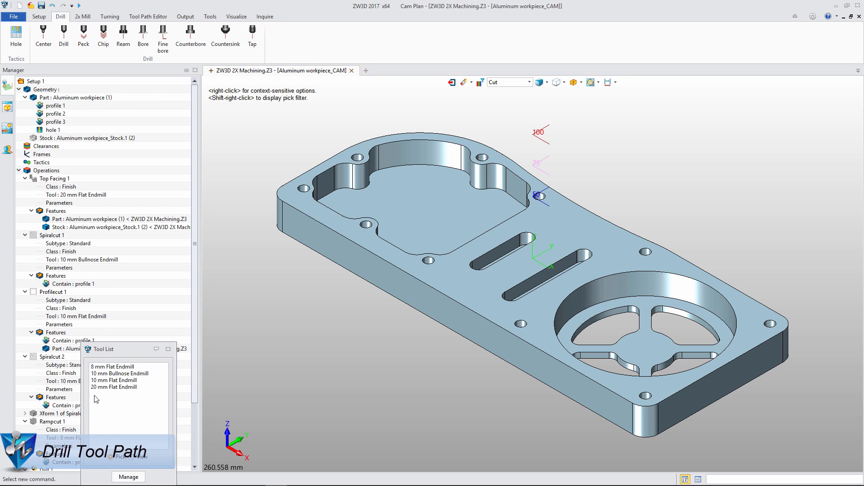
Define a drill-type tool named D8 for the Drill 1 operation
left_click(128, 477)
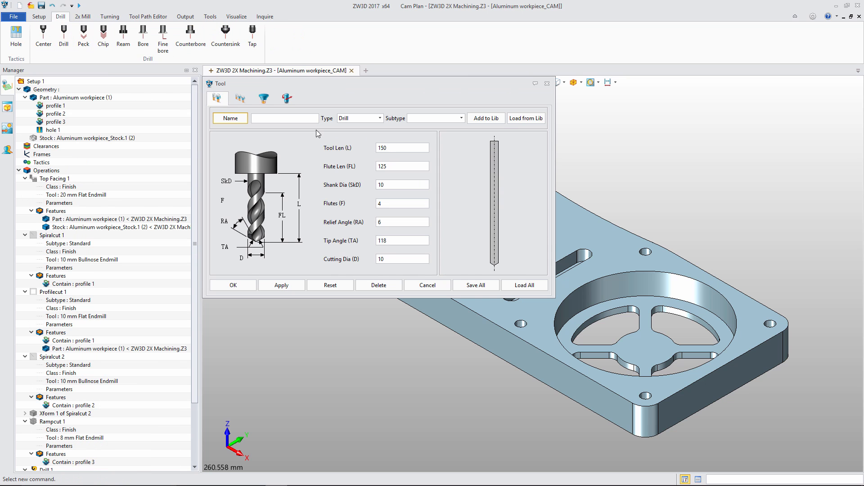
left_click(277, 286)
left_click(431, 268)
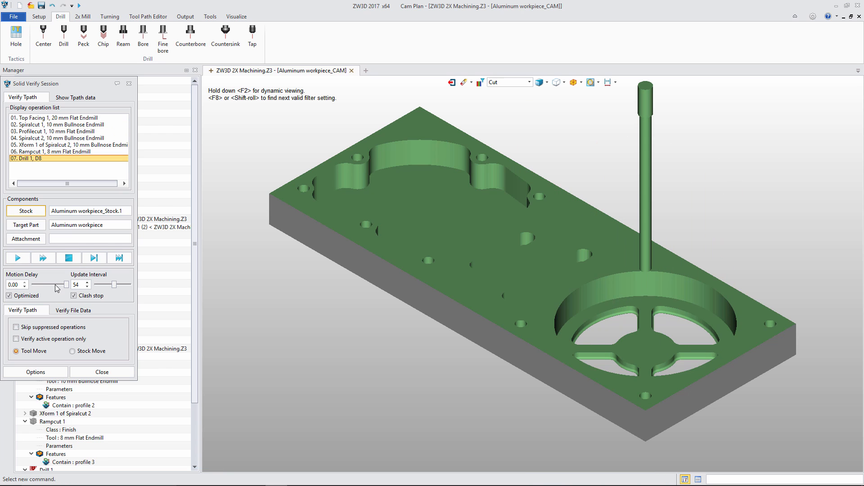
Run the visual tolerance analysis on the simulated stock, and close the simulation options and solid verification
left_click(45, 372)
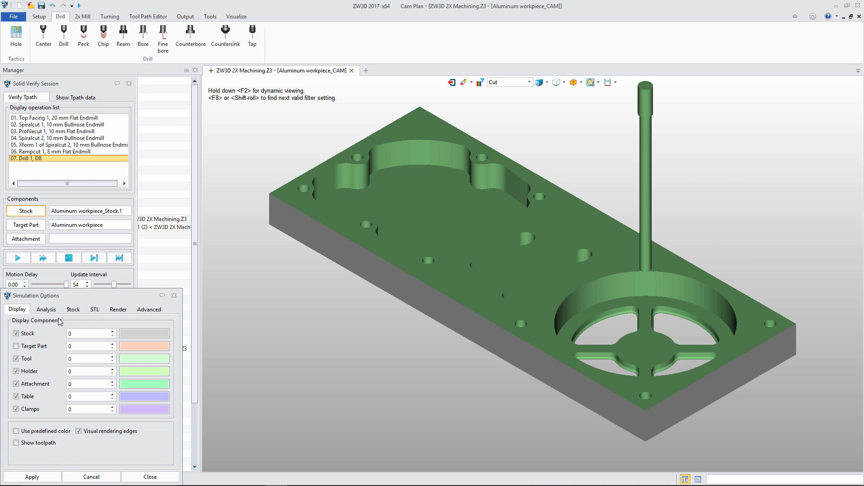
left_click(47, 310)
left_click(50, 423)
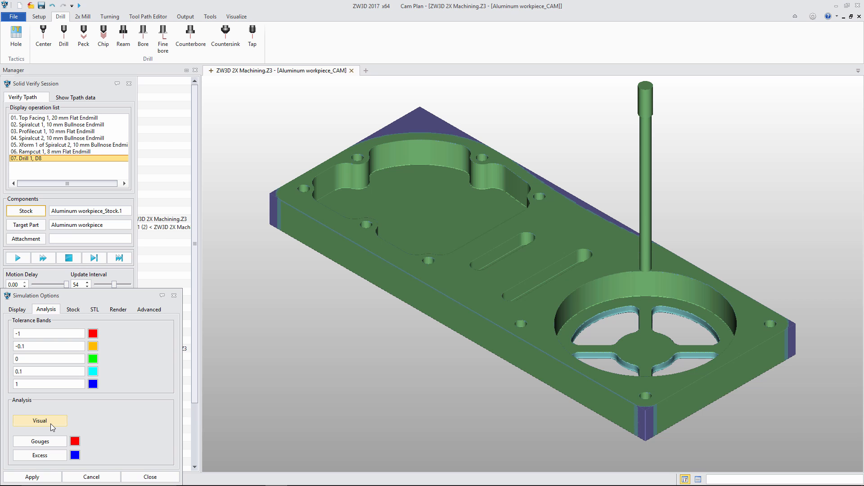
left_click(144, 477)
left_click(101, 376)
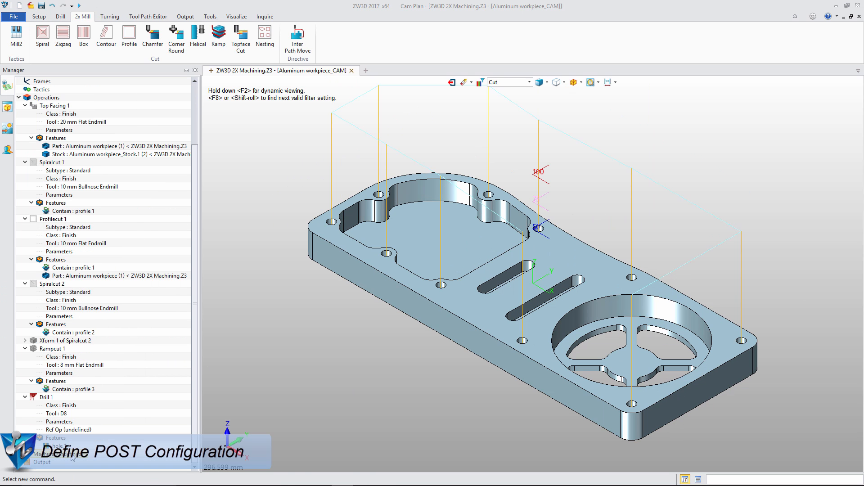
Define the machine with the FanucBasic post configuration and a selected machine definition file
double_click(70, 453)
left_click(246, 180)
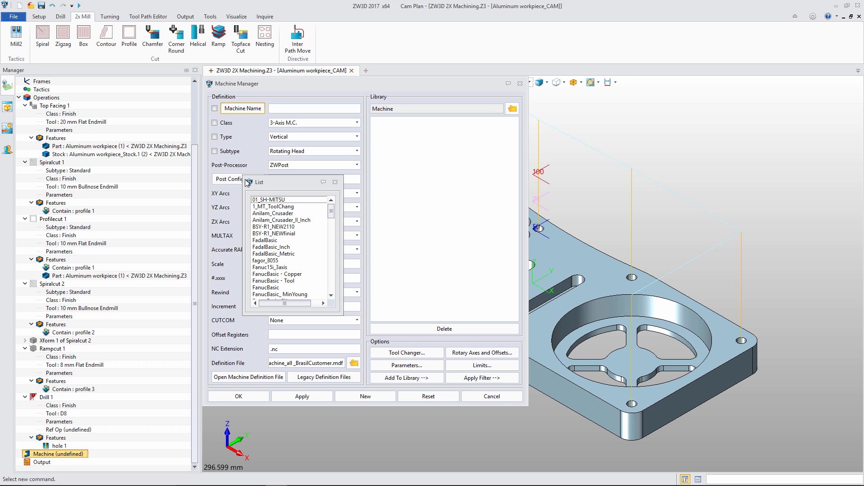
scroll(279, 267, "down", 1)
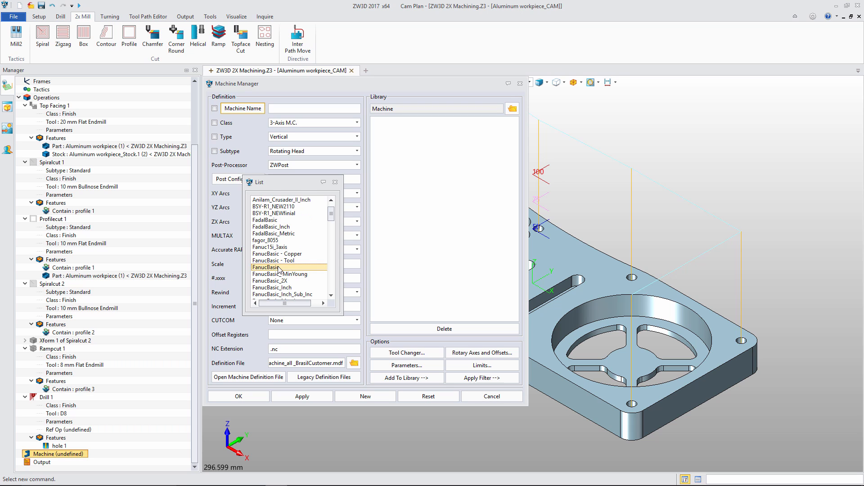
double_click(279, 267)
left_click(354, 362)
double_click(398, 383)
left_click(244, 401)
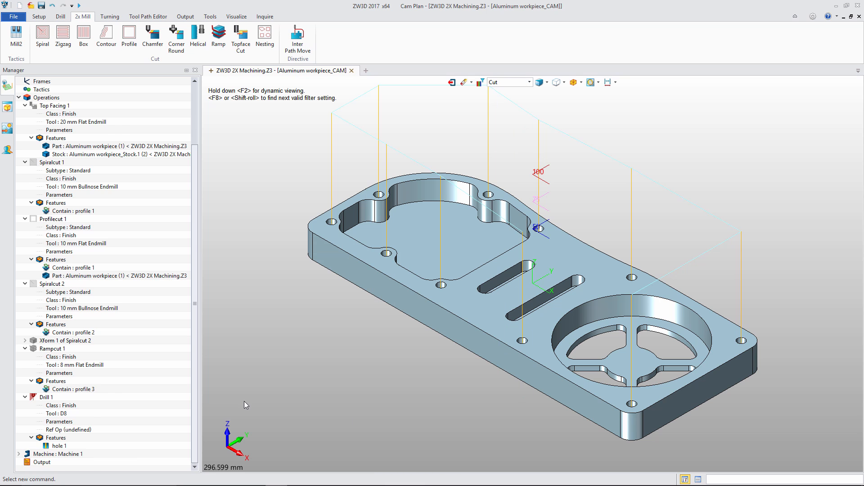
Create an NC output item for the aluminum workpiece's machining operations
right_click(56, 174)
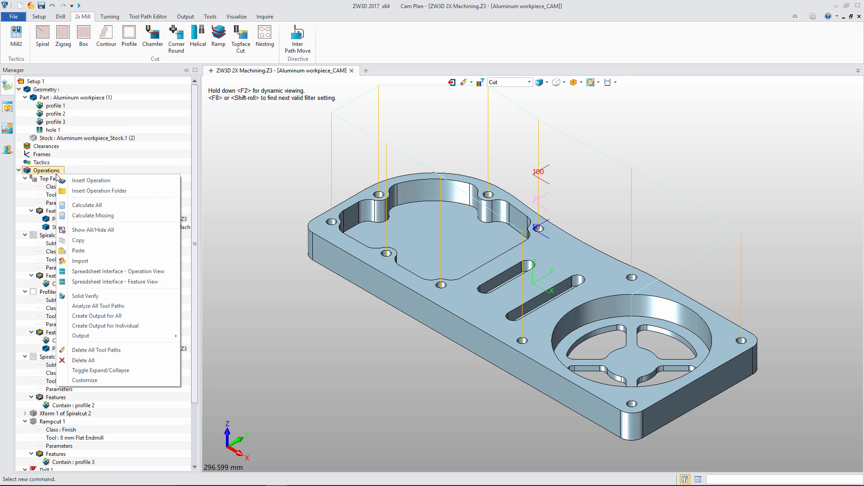
left_click(95, 326)
scroll(98, 355, "down", 1)
Open the NC output's settings and generate its NC code file and operation list with Machine 1
right_click(43, 463)
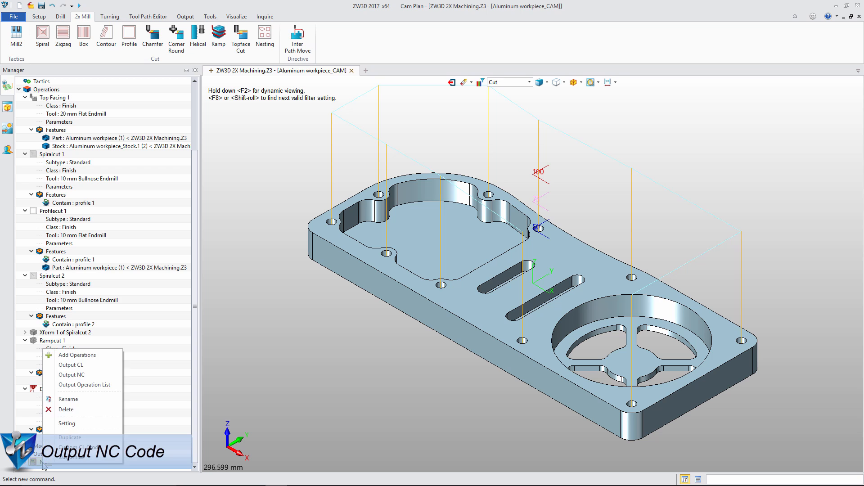
left_click(68, 424)
left_click(68, 324)
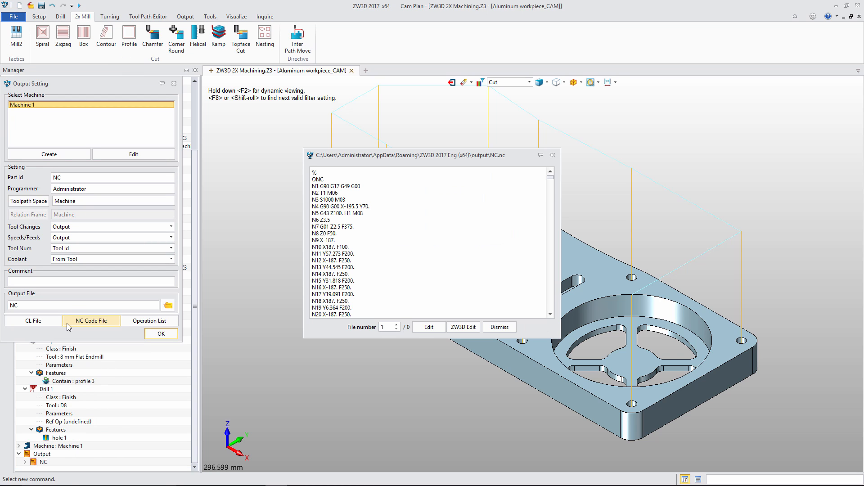
left_click(132, 322)
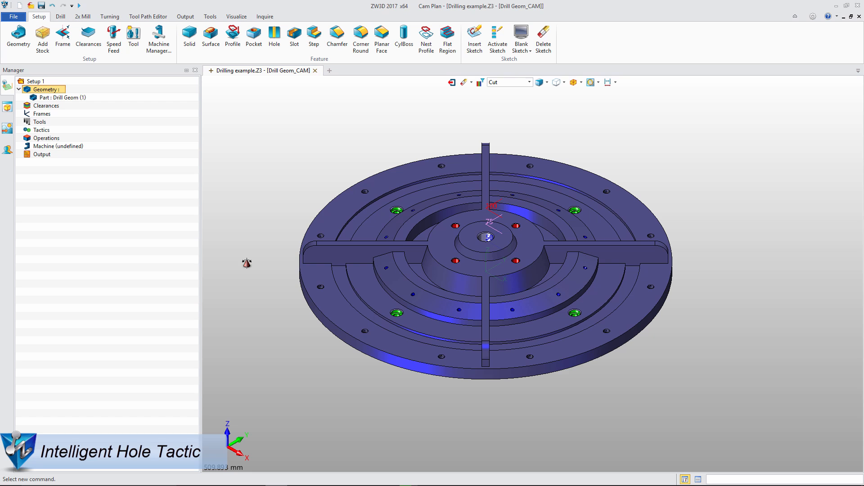
Add a hole tactic to the Drill Geom setup and assign the Drill Geom part as its feature
right_click(49, 130)
left_click(77, 136)
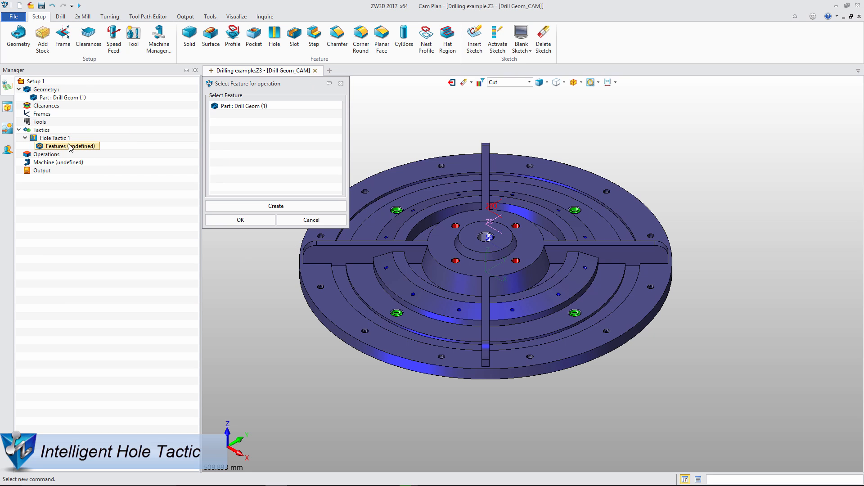
left_click(225, 219)
Create and calculate the drilling operations from Hole Tactic 1, and expand the list of operations
right_click(53, 138)
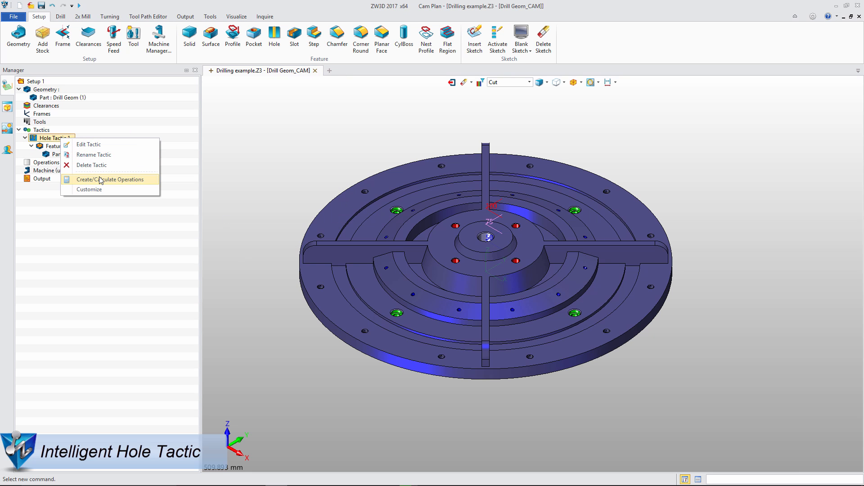
left_click(100, 180)
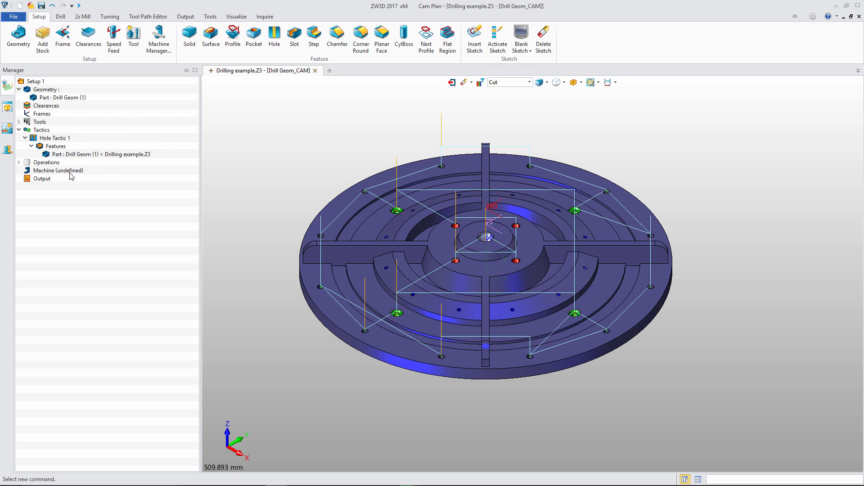
left_click(19, 162)
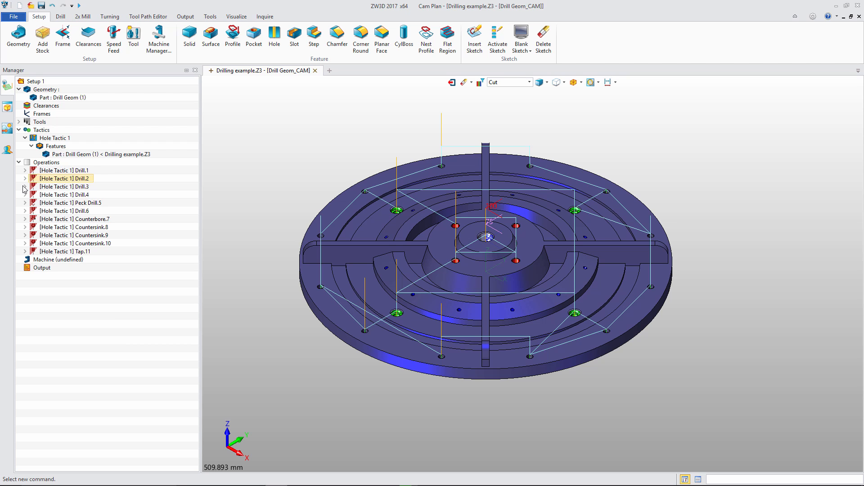
Verify the Peck Drill.5 toolpath by playing its tool motion forward
right_click(34, 203)
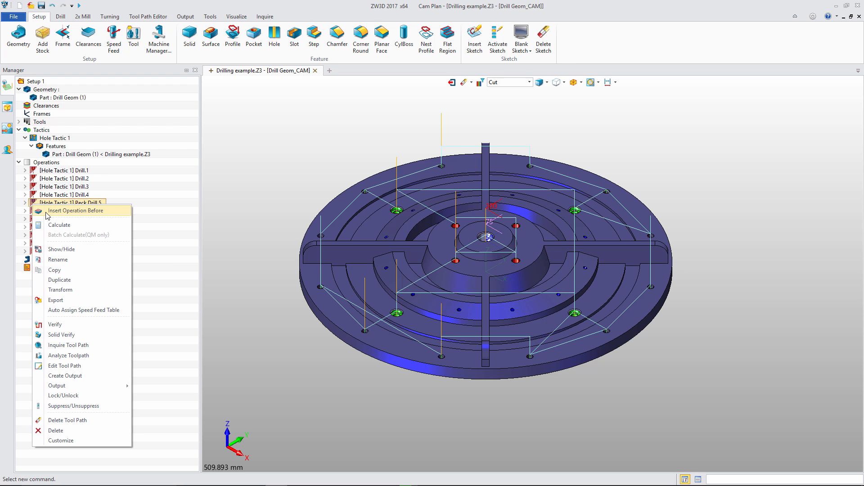
left_click(55, 324)
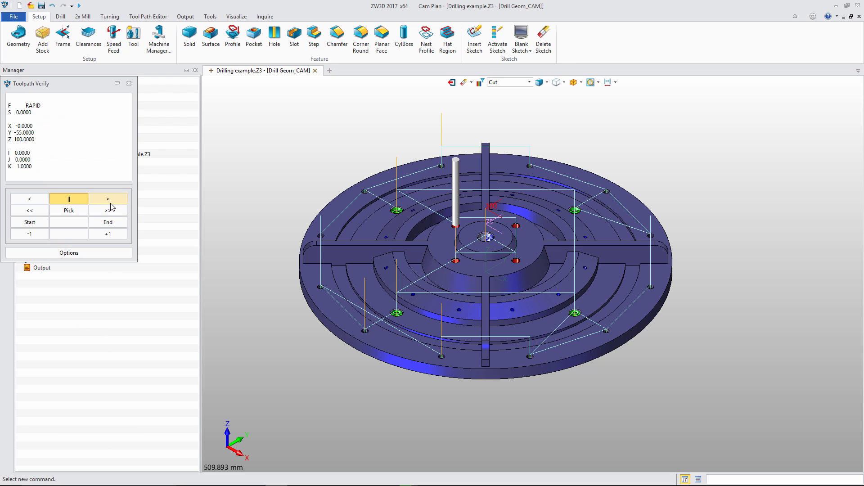
left_click(111, 204)
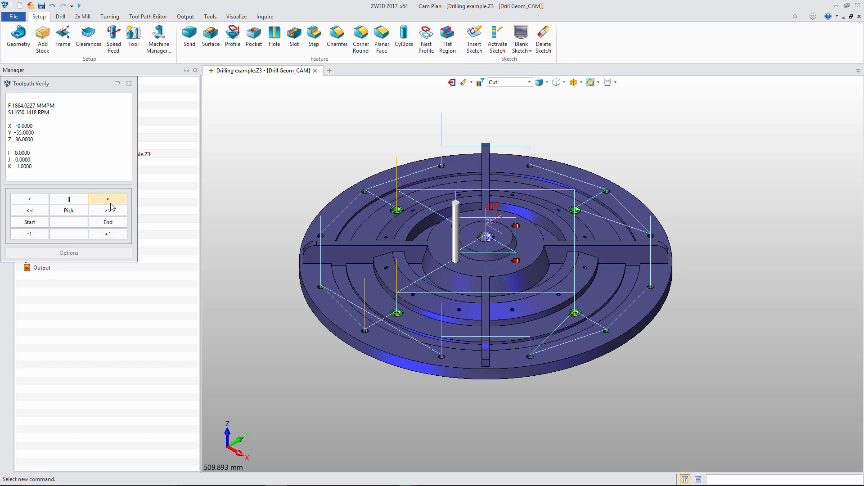